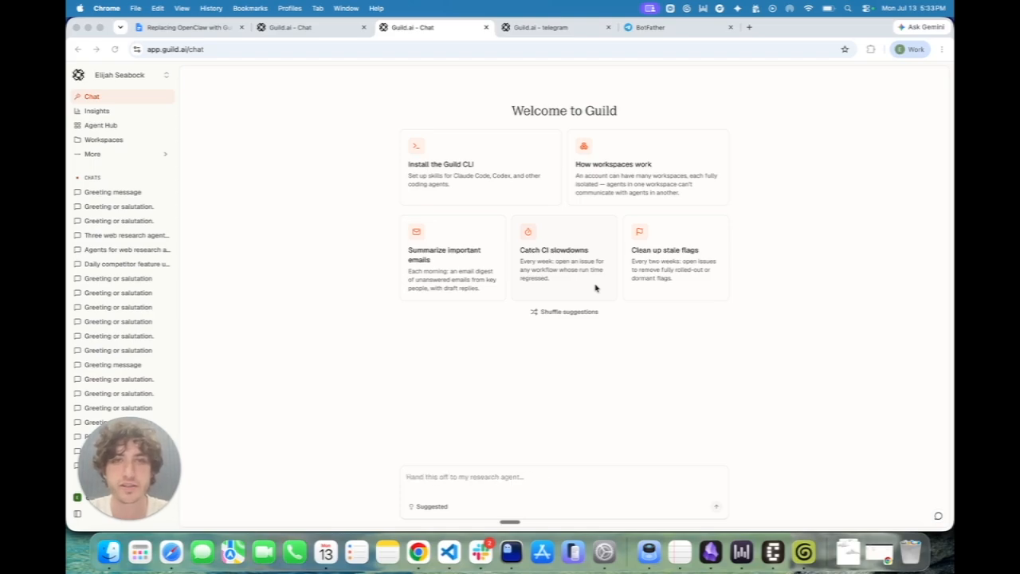
# Review the drafted prompt requesting three agents, including the guildlabs-web-research mention and the workspace context below it.
pyautogui.hotkey('ctrl', 'shift', 'Tab')
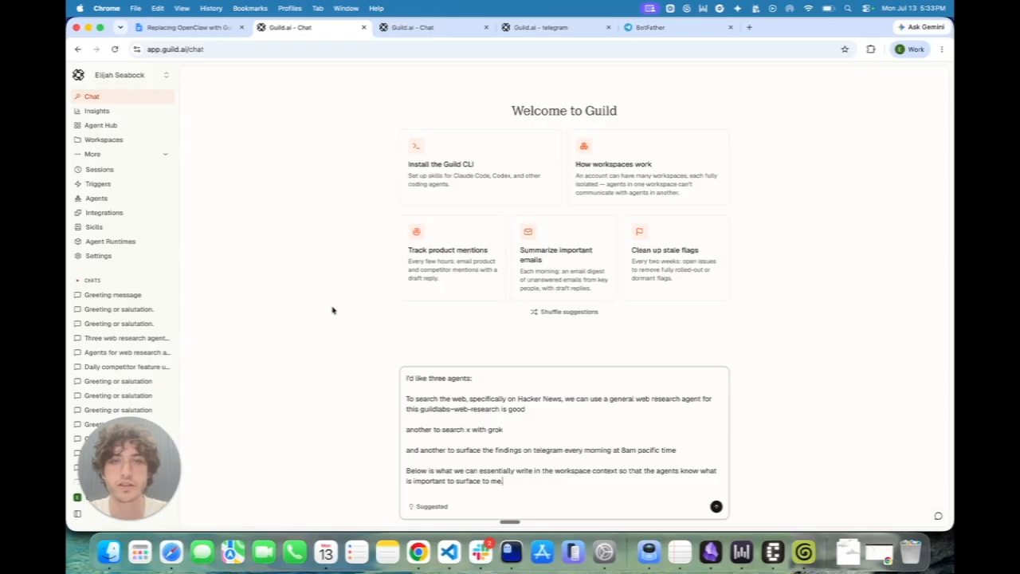
pyautogui.moveTo(504, 431); pyautogui.dragTo(443, 431)
pyautogui.click(510, 408)
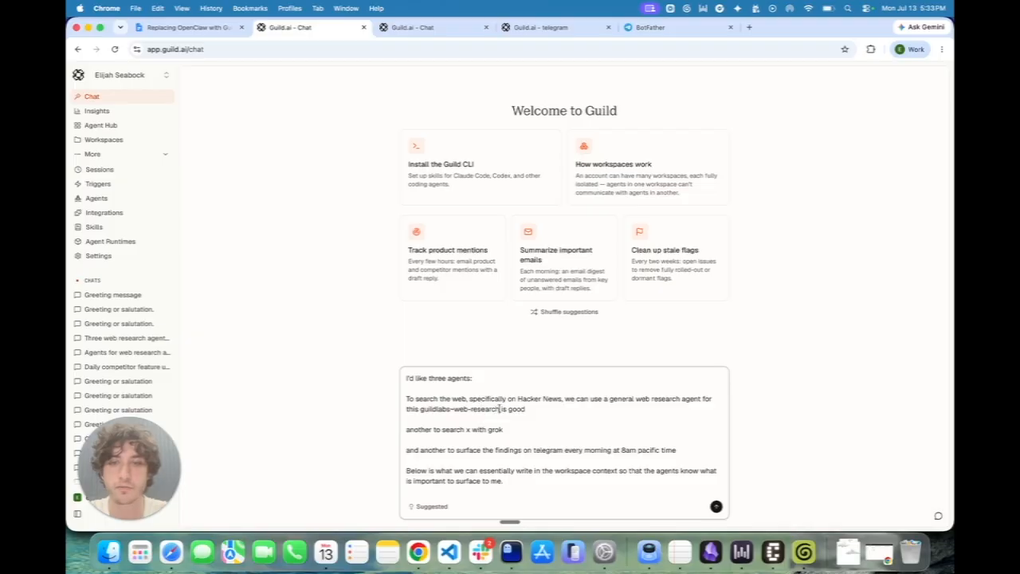
pyautogui.moveTo(501, 408); pyautogui.dragTo(417, 407)
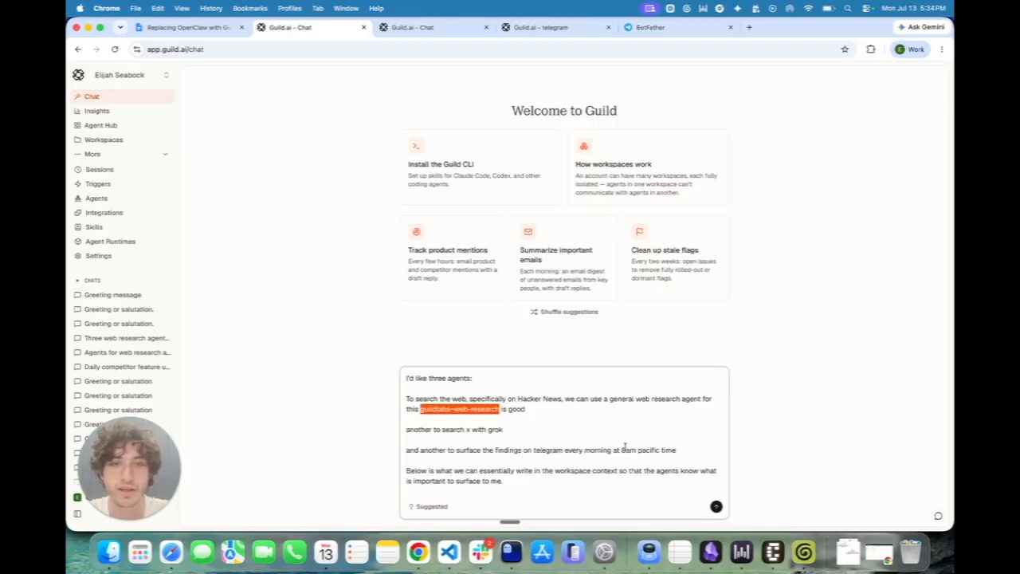
pyautogui.scroll(-1, 549, 443)
pyautogui.scroll(1, 526, 455)
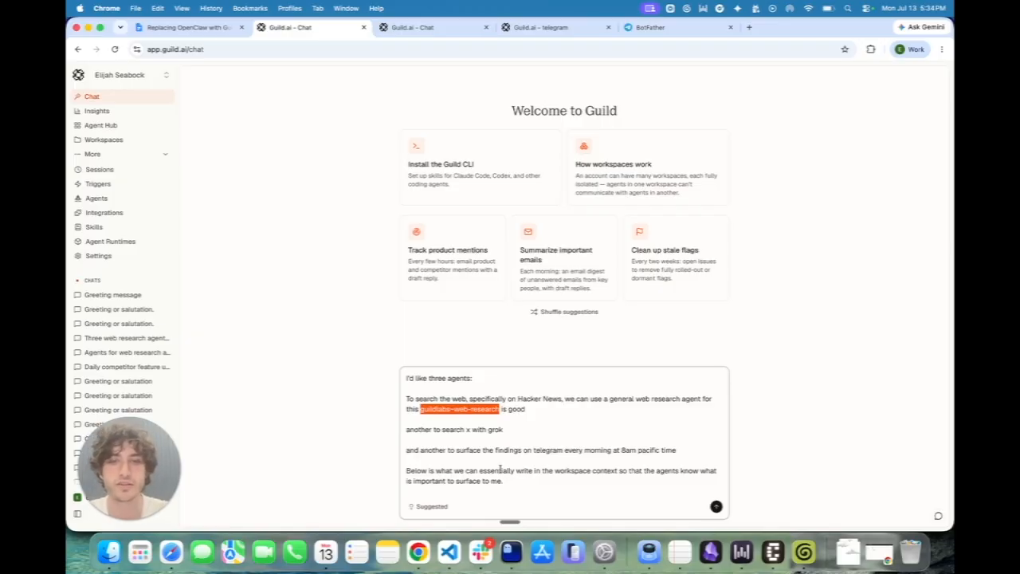
pyautogui.scroll(-5, 501, 471)
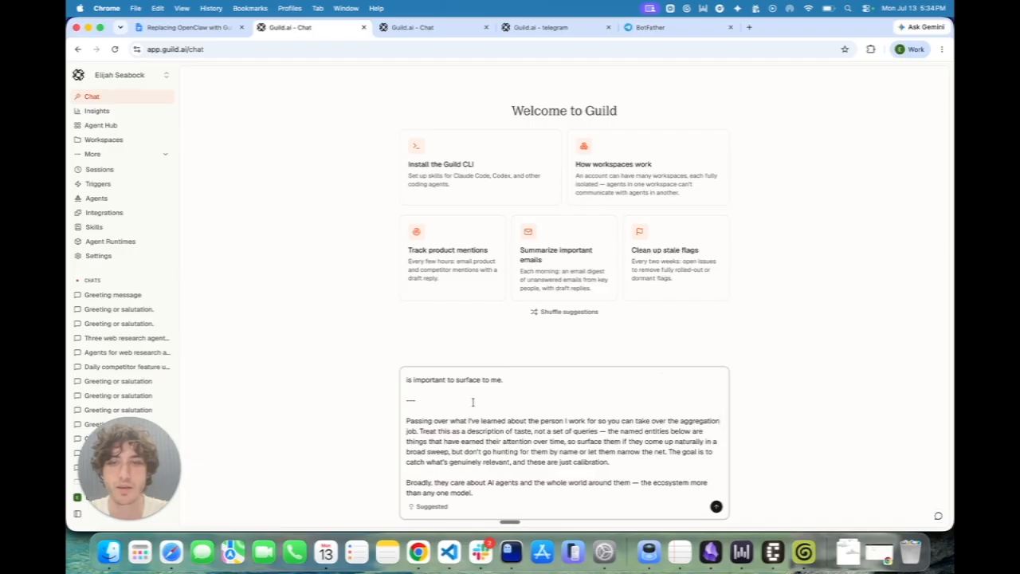
pyautogui.scroll(-3, 431, 428)
pyautogui.scroll(6, 430, 429)
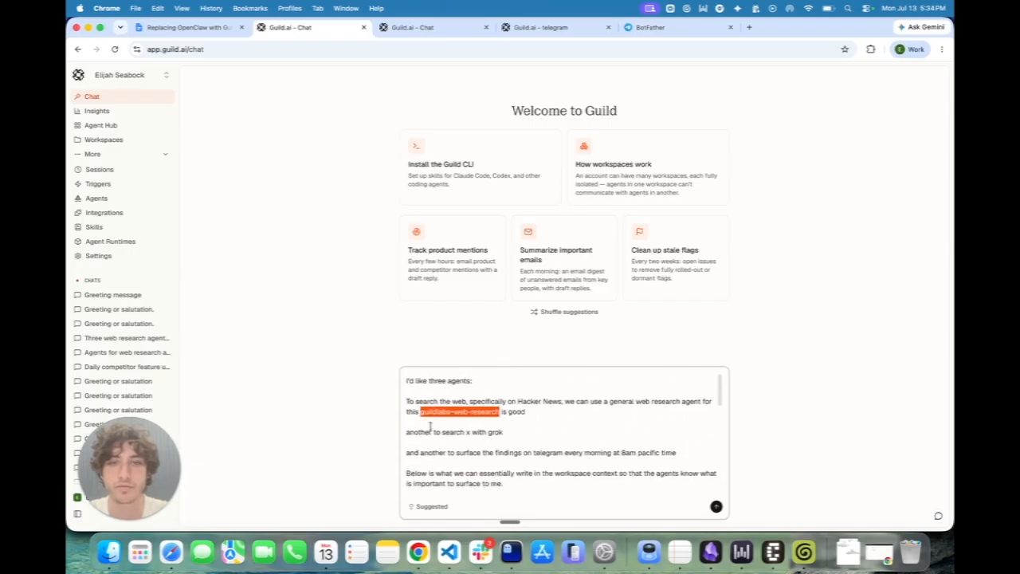
pyautogui.click(541, 479)
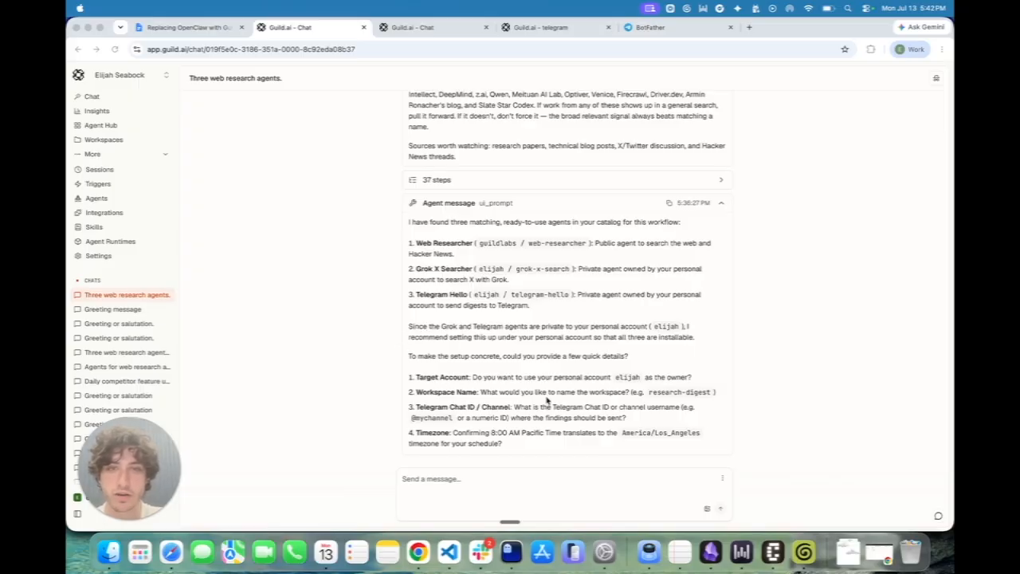
# Start a numbered reply confirming the personal account as owner and answering "sounds good" to the suggested workspace name.
pyautogui.click(455, 479)
pyautogui.click(455, 478)
pyautogui.write('1')
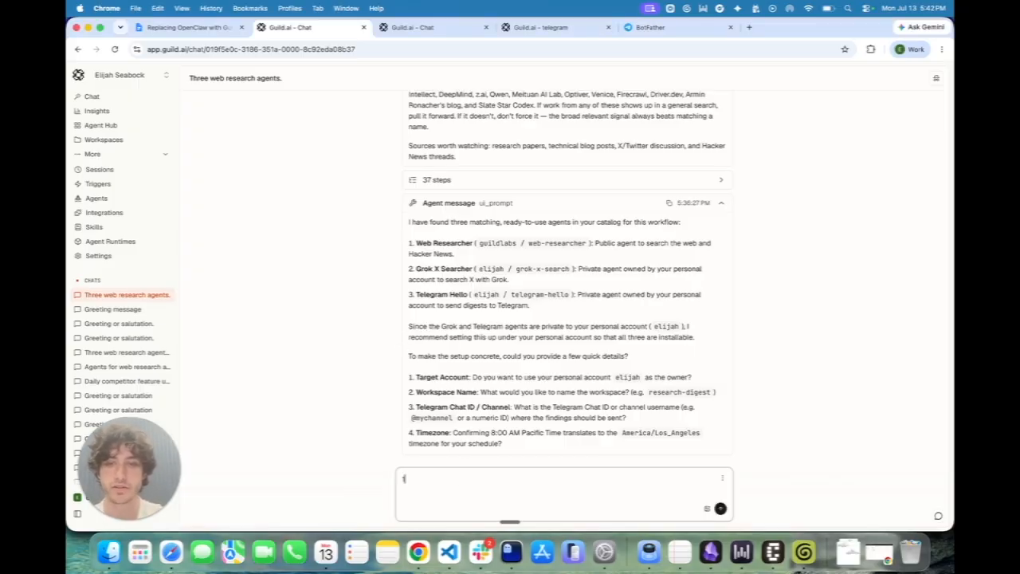
pyautogui.write('. Yes,')
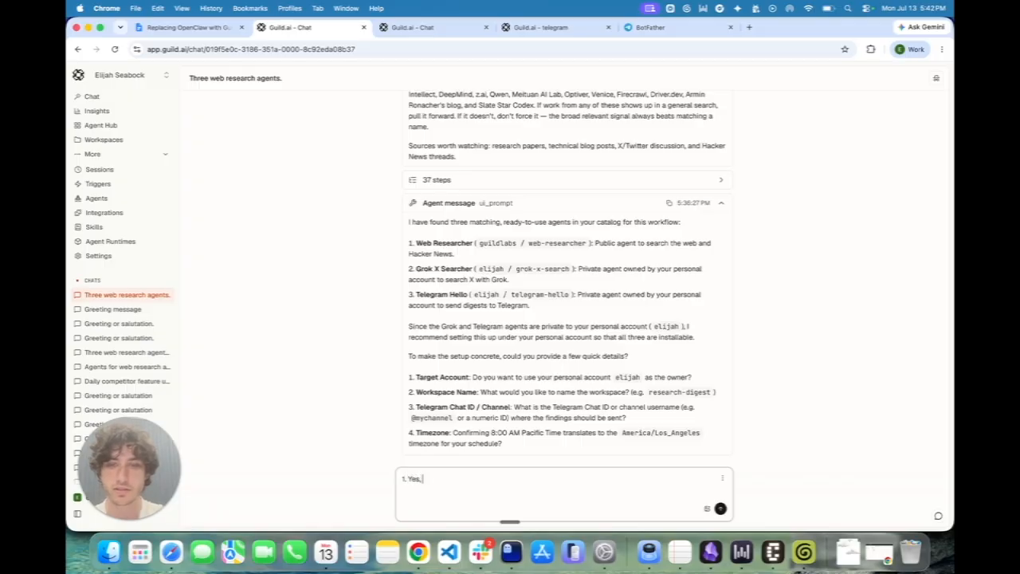
pyautogui.write(' elijah')
pyautogui.hotkey('shift', 'Return')
pyautogui.write('2. sounds go')
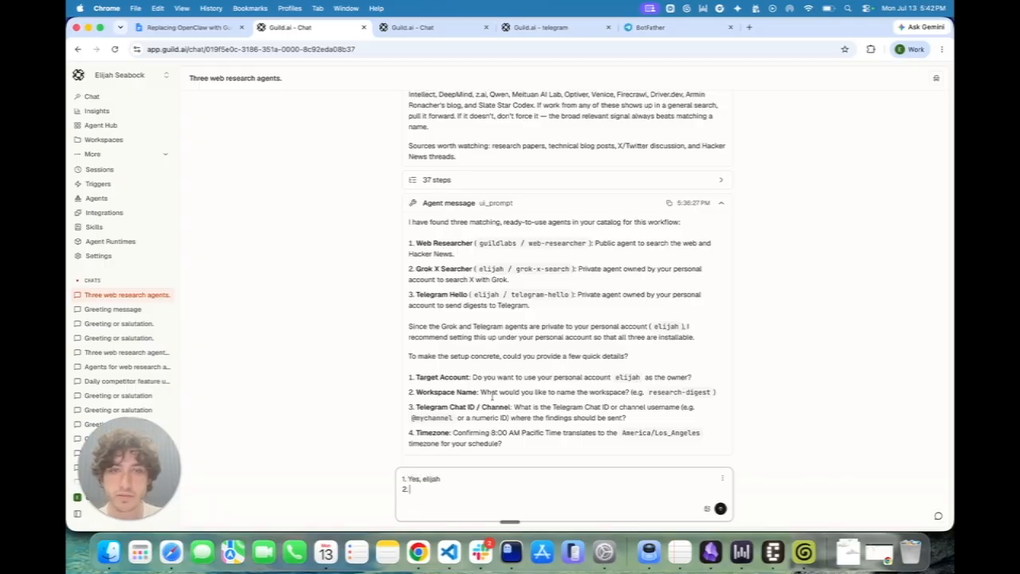
pyautogui.write('od')
# Add an empty item 3 for the Telegram chat ID and answer the timezone question in item 4 with "Yes that sounds good".
pyautogui.hotkey('shift', 'Return')
pyautogui.write('3.')
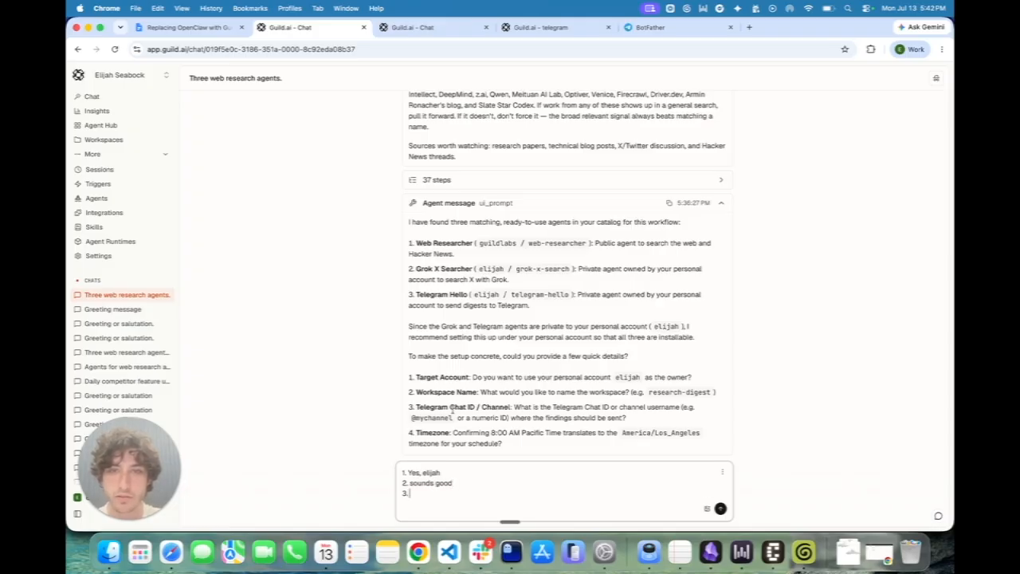
pyautogui.hotkey('shift', 'Return')
pyautogui.write('4. ')
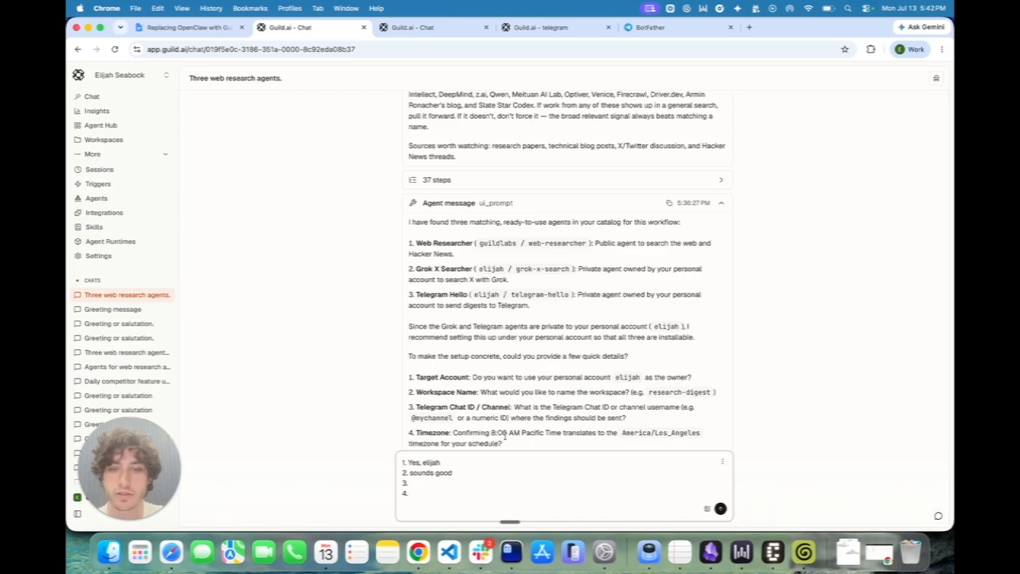
pyautogui.write('Yes that sounds good')
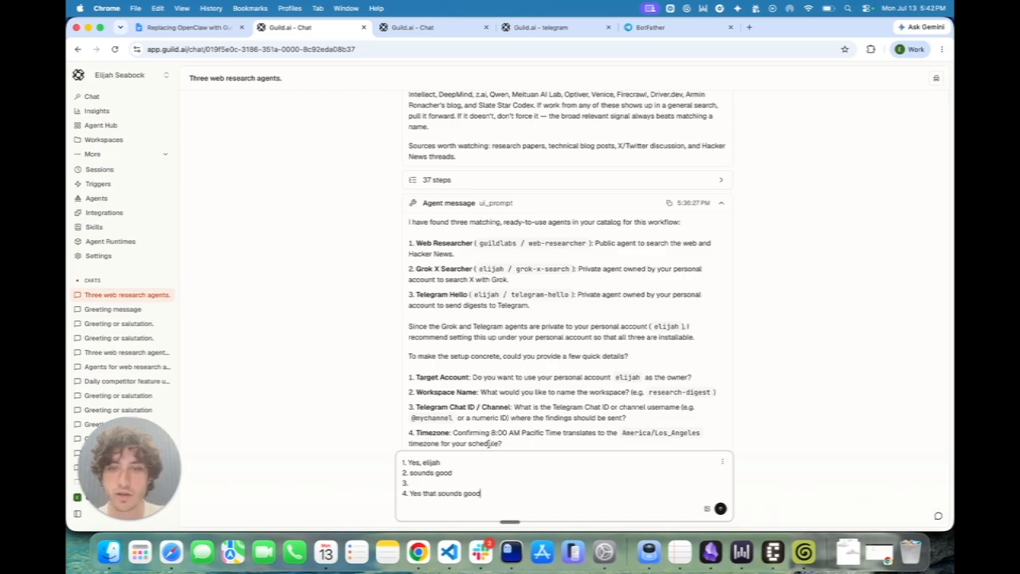
pyautogui.click(457, 484)
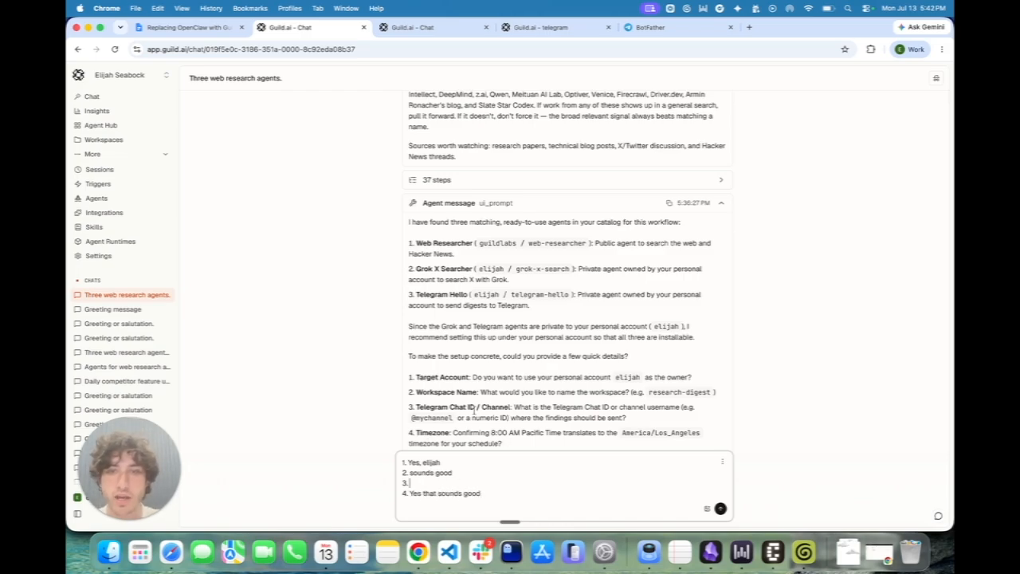
# Switch to Telegram, open the User Info - Get ID - idbot chat, and return to the Guild research agents chat.
pyautogui.click(663, 30)
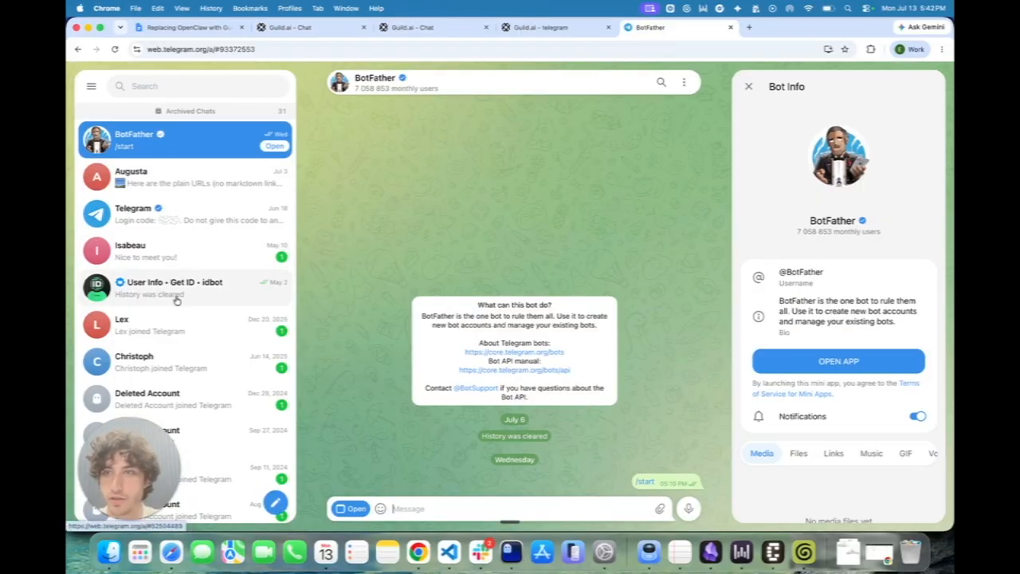
pyautogui.click(216, 297)
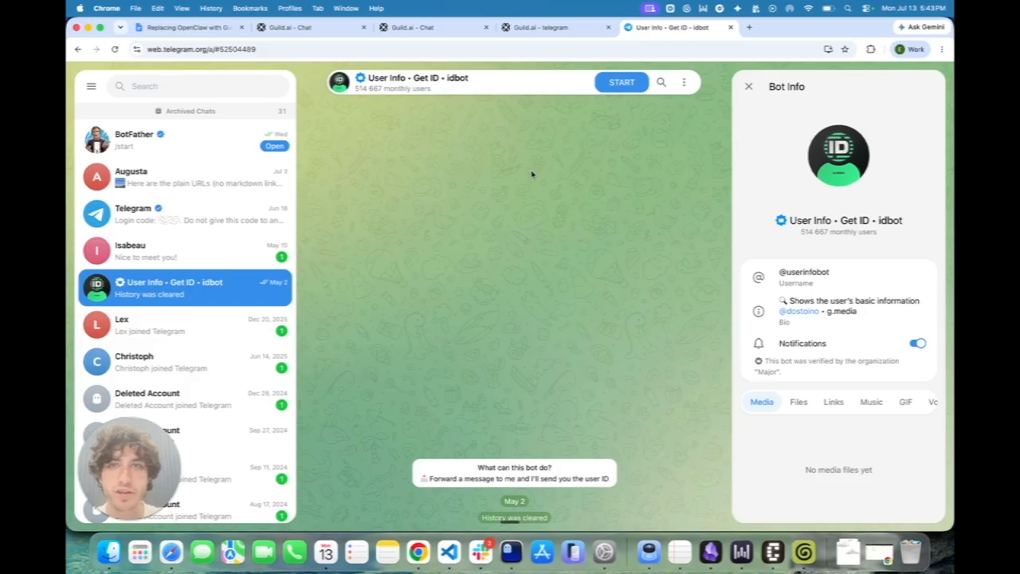
pyautogui.hotkey('ctrl', 'shift', 'Tab')
pyautogui.hotkey('ctrl', 'shift', 'Tab')
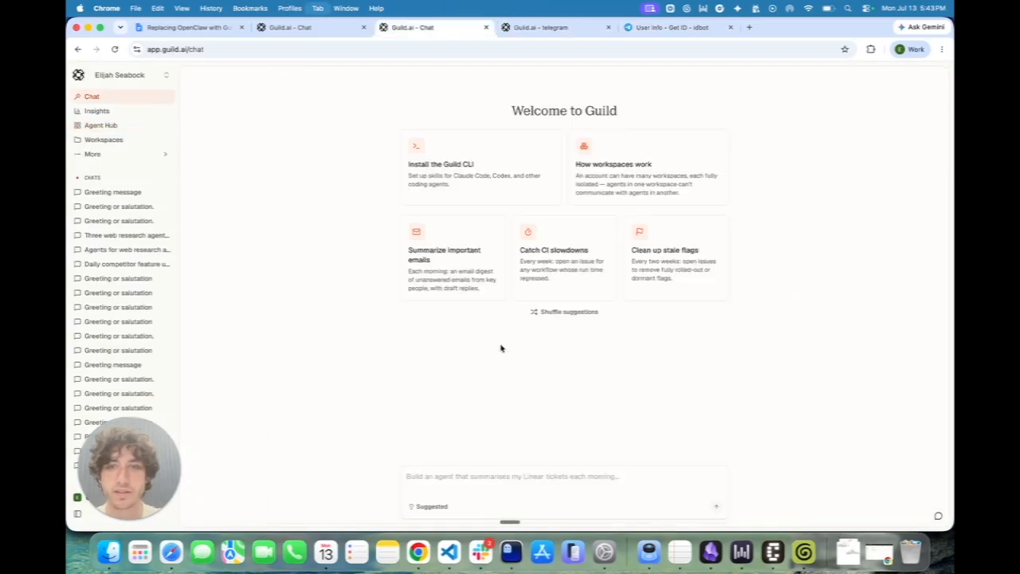
pyautogui.hotkey('ctrl', 'shift', 'Tab')
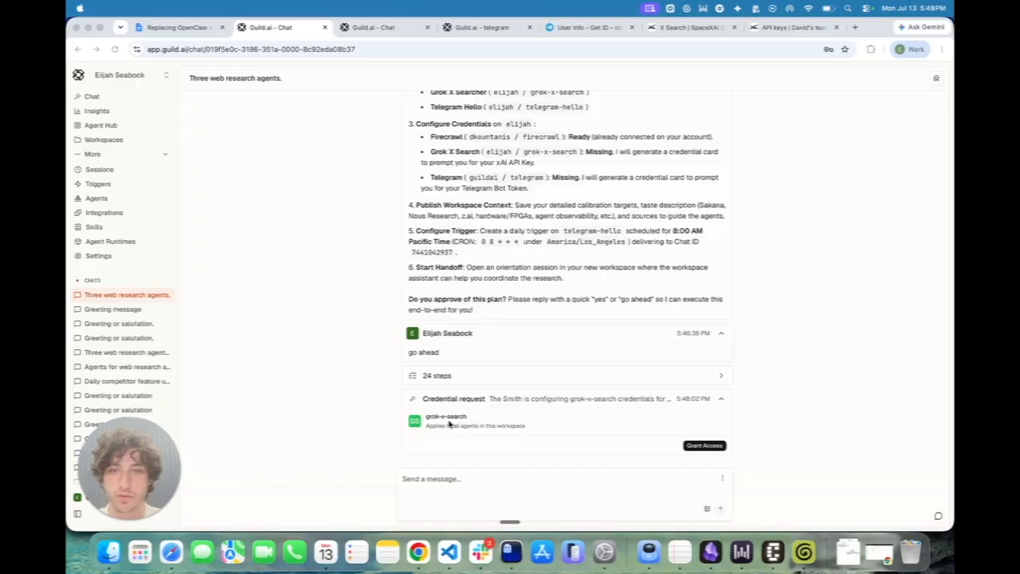
# Grant access for the grok-x-search credential request by pasting the API key and connecting it.
pyautogui.click(693, 446)
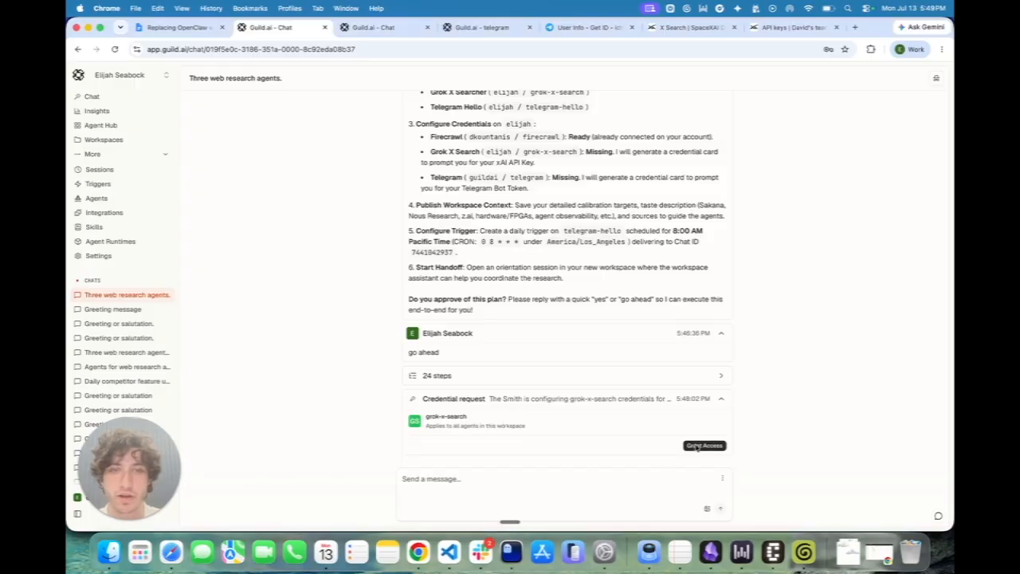
pyautogui.click(696, 446)
pyautogui.click(444, 302)
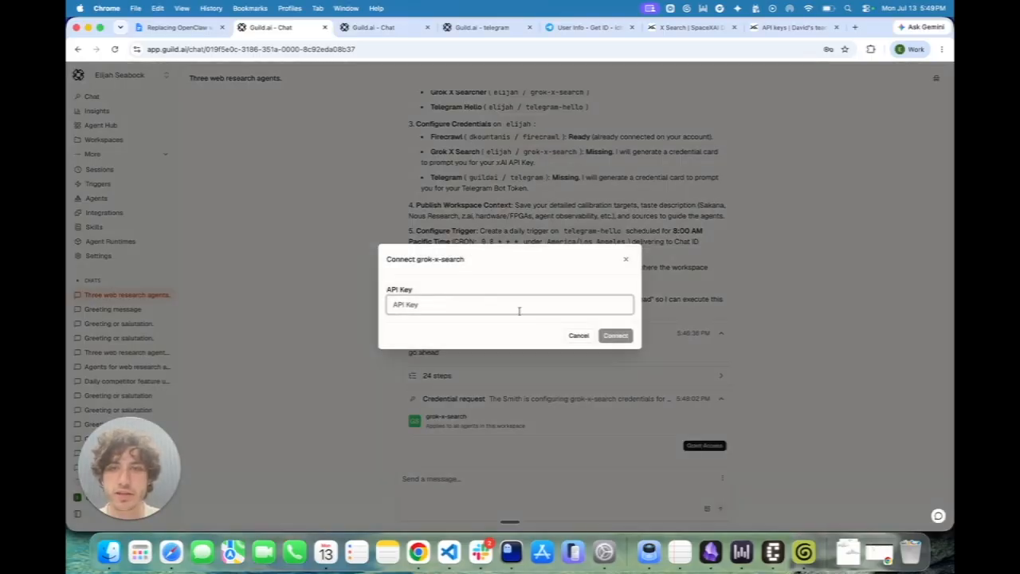
pyautogui.press('super+v')
pyautogui.press('Return')
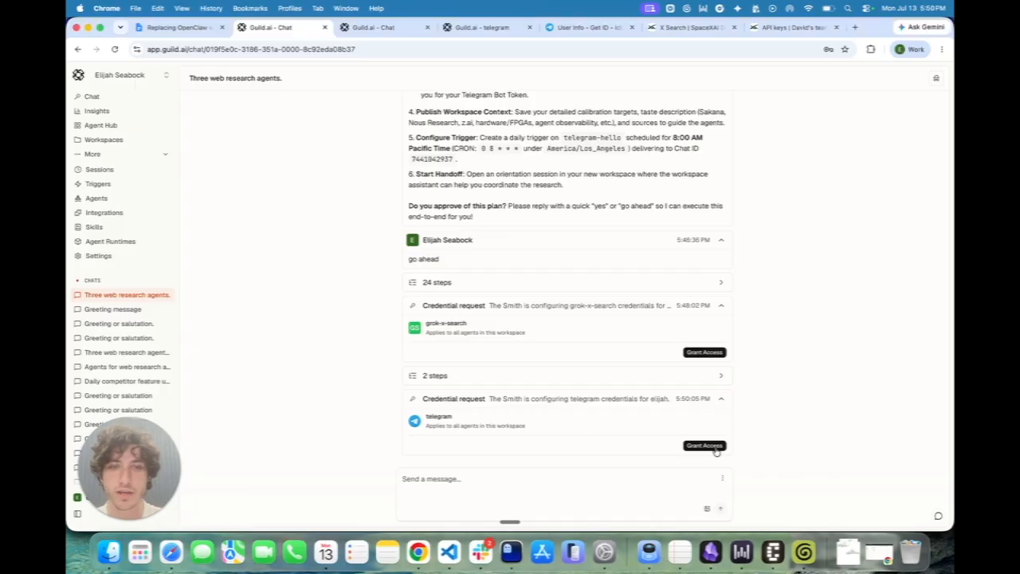
# Open the API key entry for the telegram credential request and switch to Telegram.
pyautogui.click(706, 446)
pyautogui.click(479, 305)
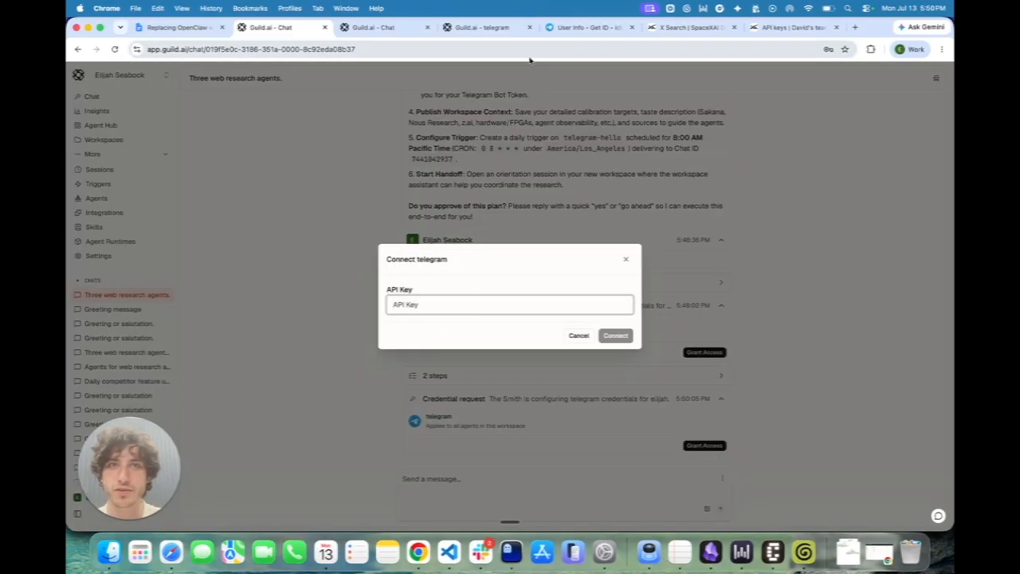
pyautogui.click(586, 28)
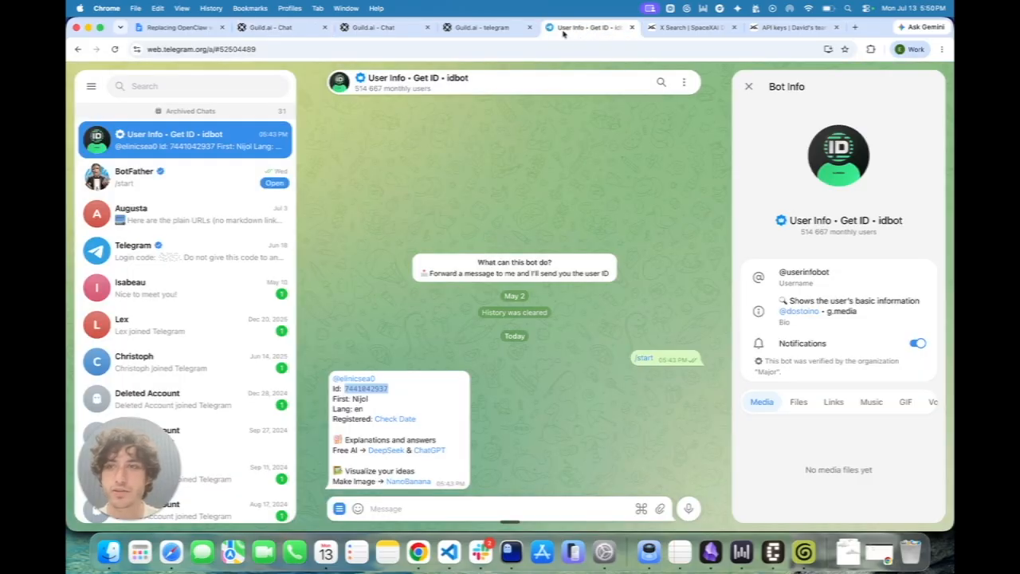
# Open the BotFather chat and send it the /start command.
pyautogui.click(214, 187)
pyautogui.write('/')
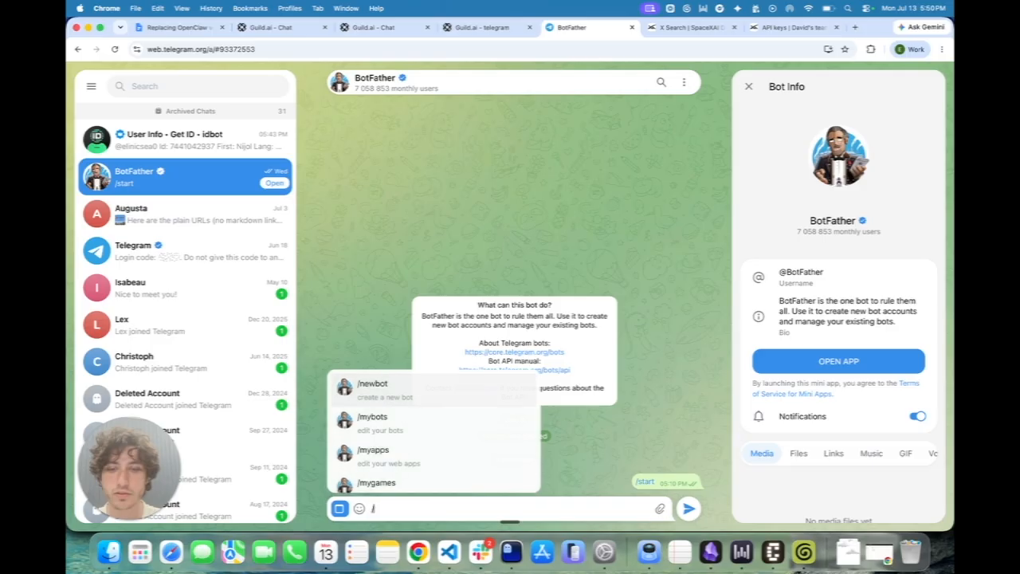
pyautogui.write('start')
pyautogui.press('Return')
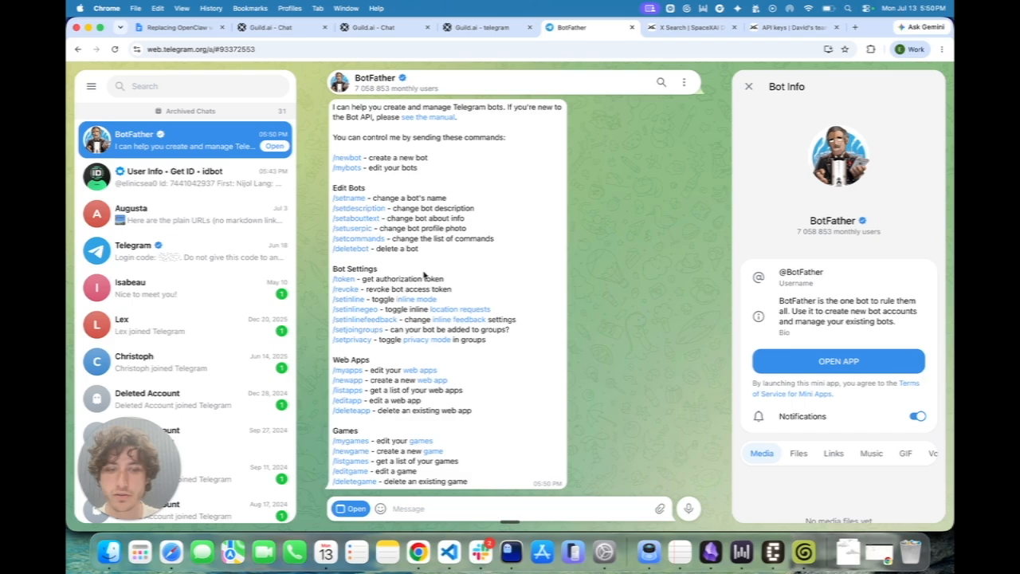
# Request a new bot from BotFather with /newbot and name it guild-agent-video.
pyautogui.write('/newbot')
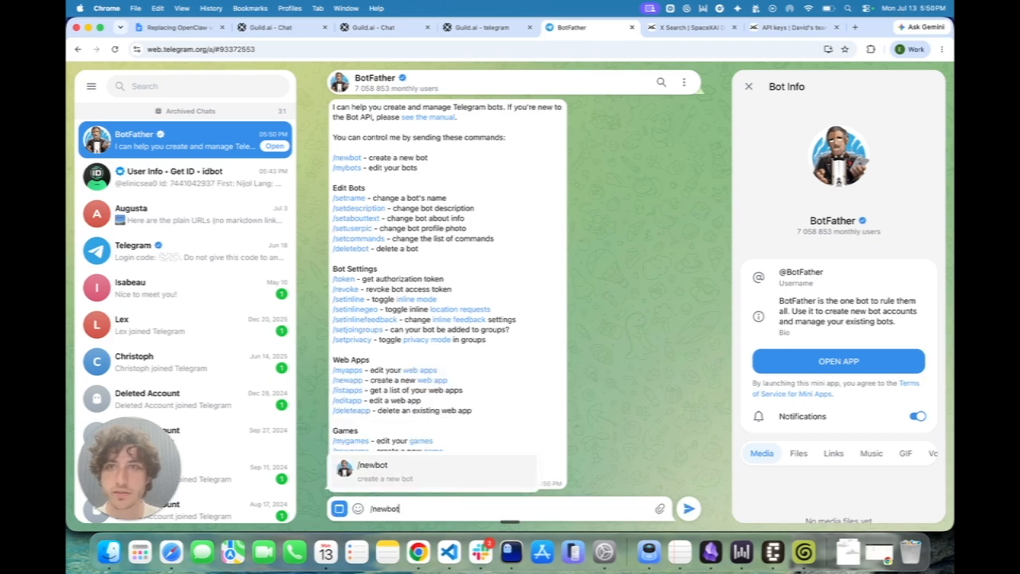
pyautogui.click(389, 466)
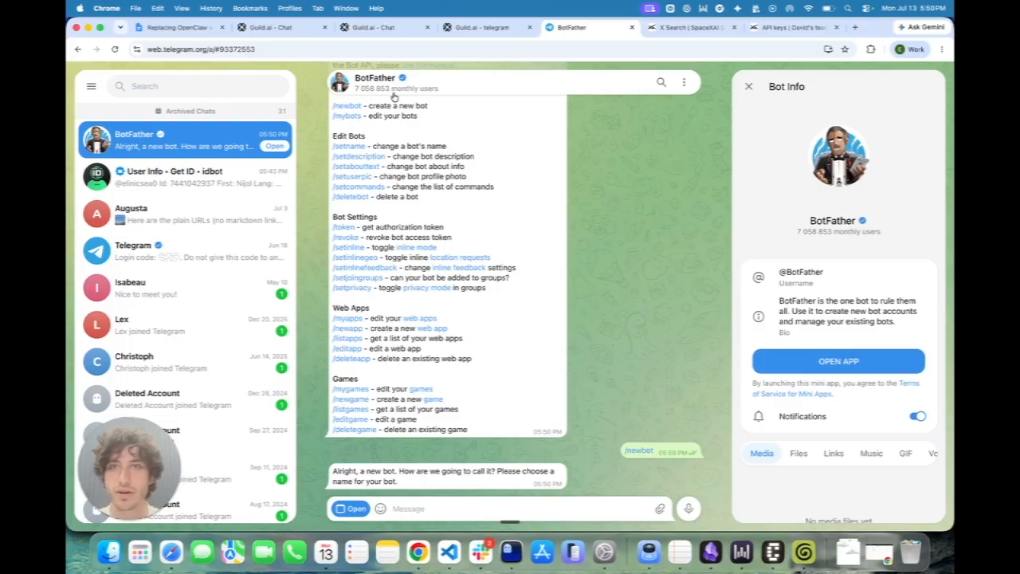
pyautogui.click(414, 508)
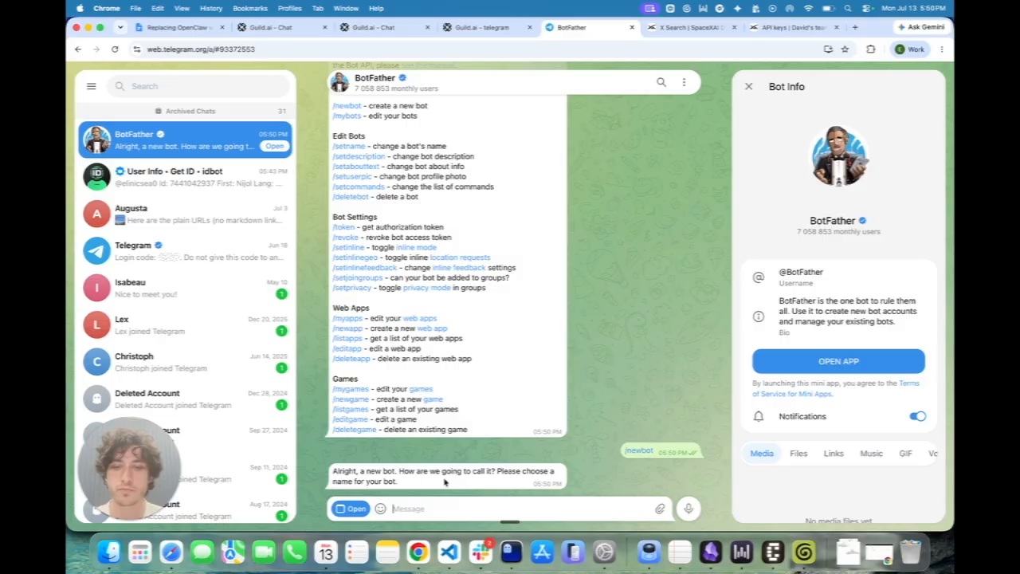
pyautogui.write('guild')
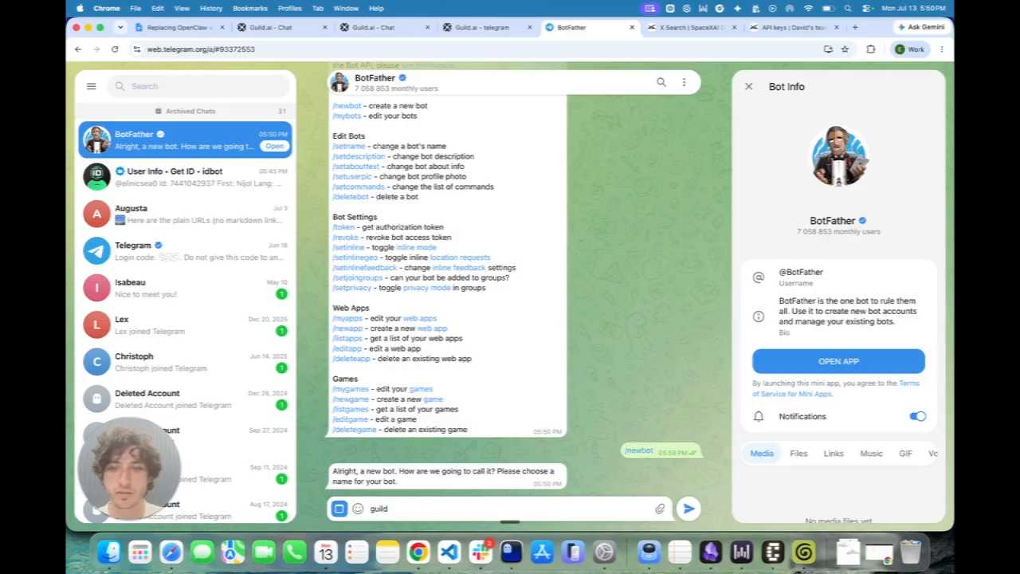
pyautogui.write('-agent-')
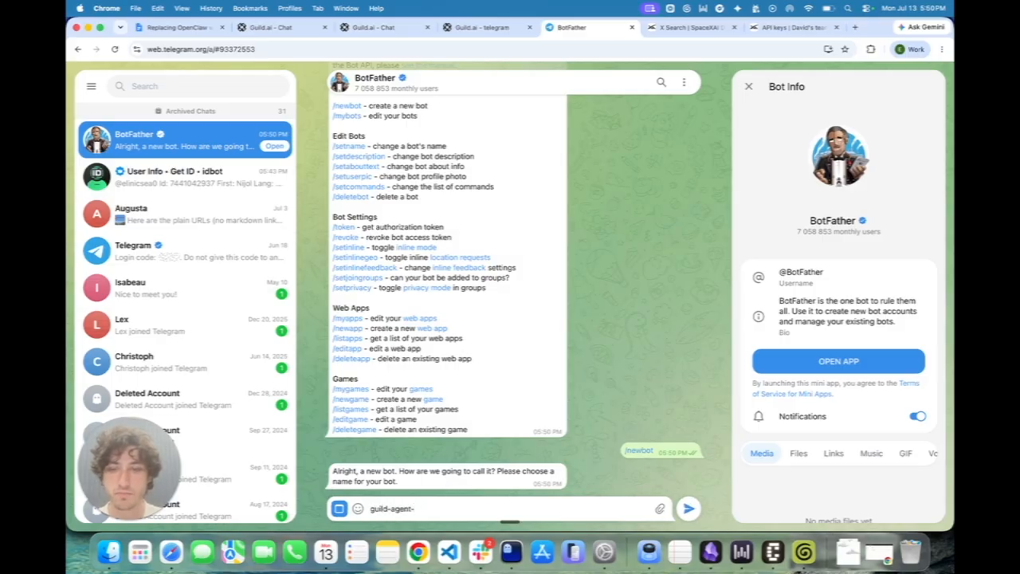
pyautogui.write('video')
pyautogui.press('Return')
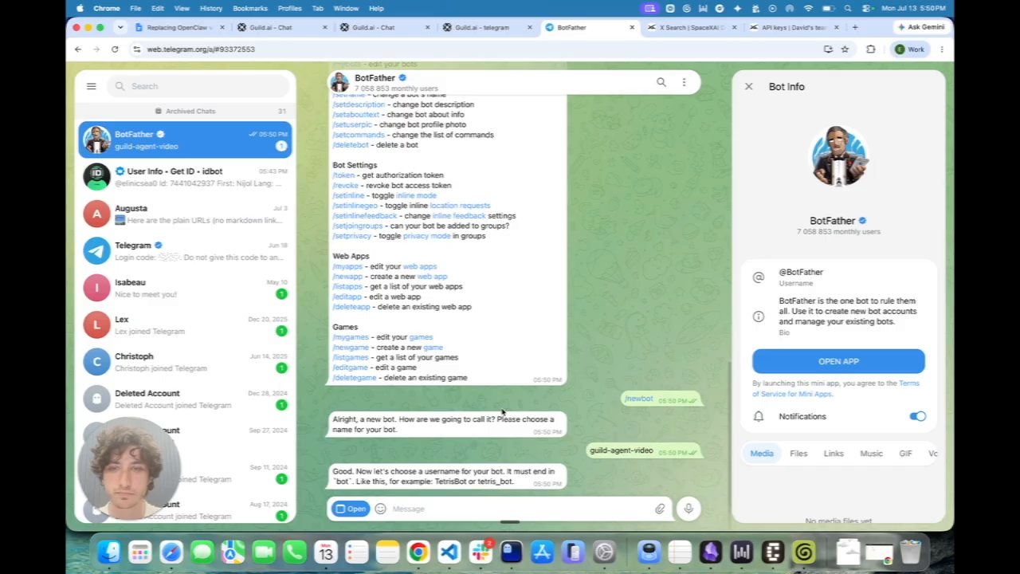
# Give the new bot the username guildagentvideo_bot and open its chat from BotFather's link.
pyautogui.write('guild')
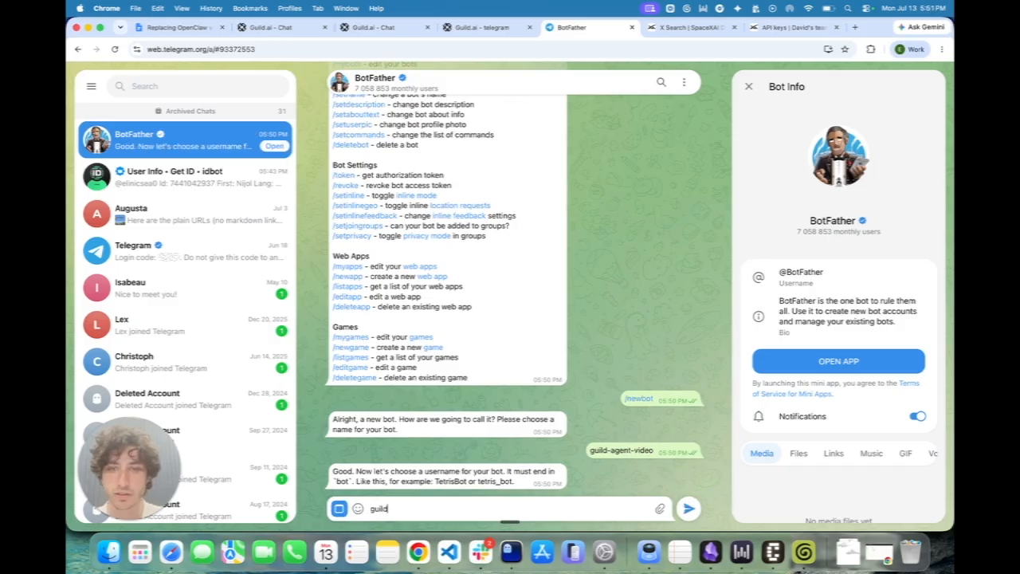
pyautogui.write('agentviddo')
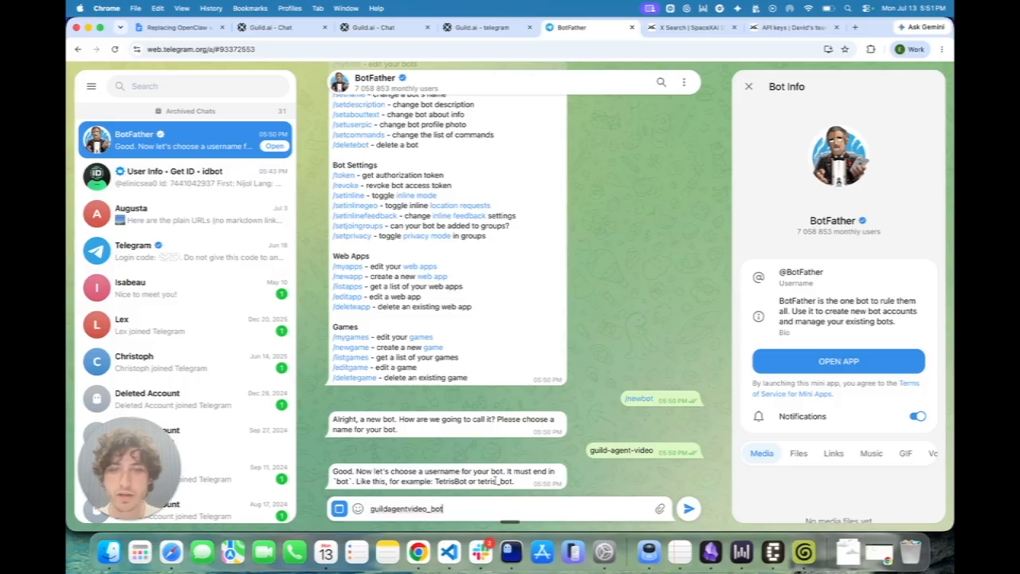
pyautogui.press('Return')
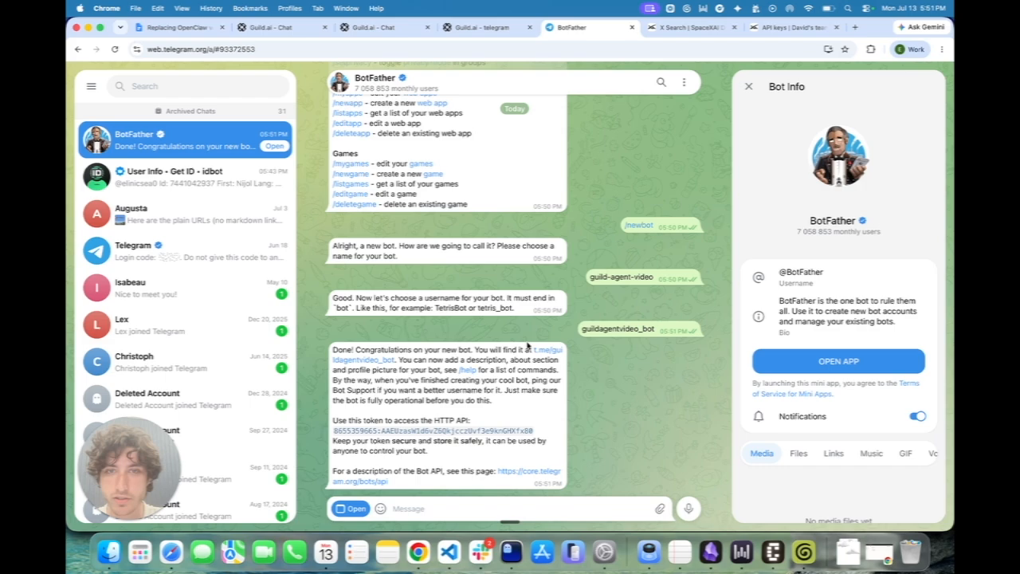
pyautogui.click(369, 361)
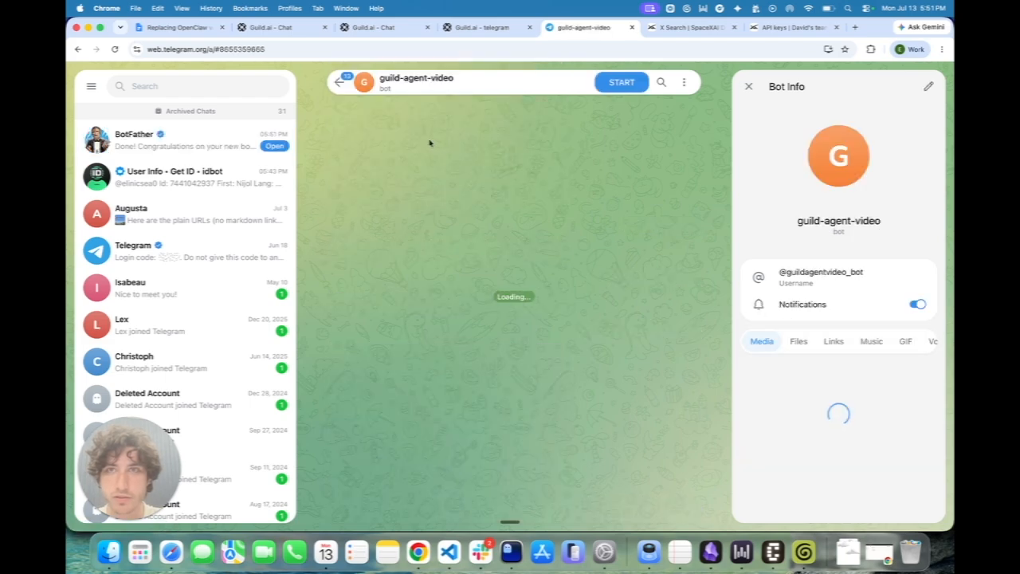
# Start the guild-agent-video bot, and select its HTTP API token in the BotFather chat.
pyautogui.click(621, 82)
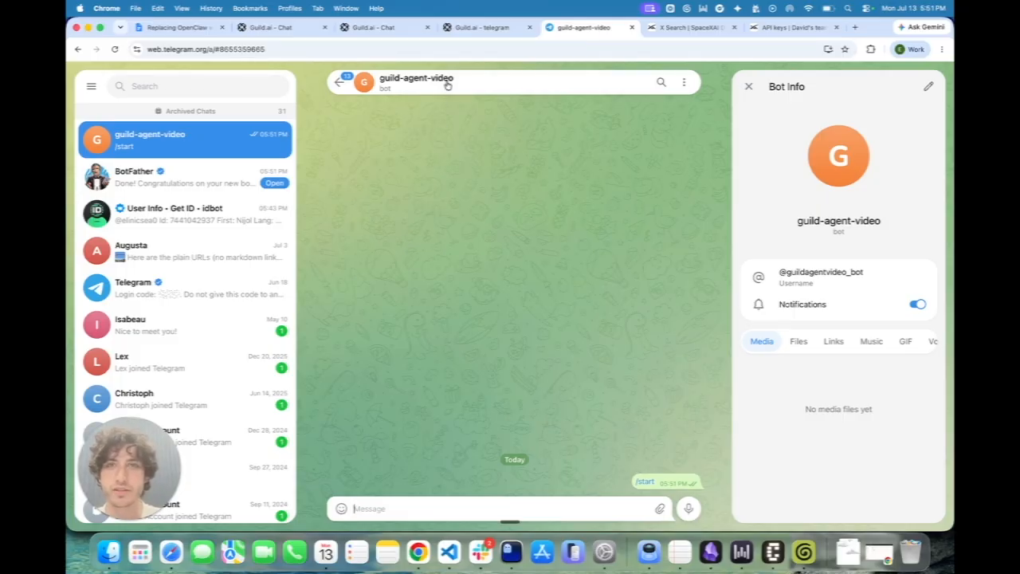
pyautogui.click(340, 82)
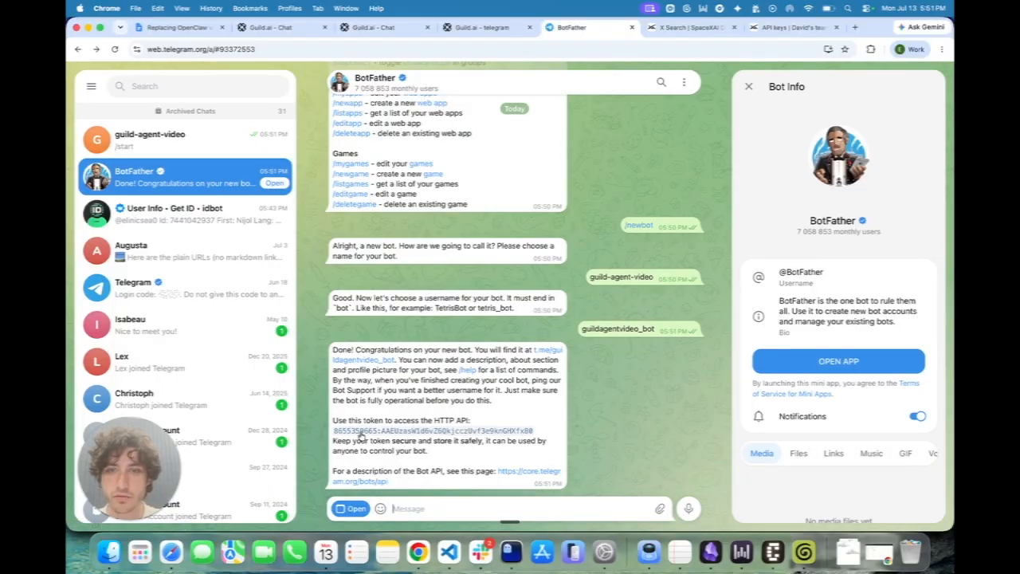
pyautogui.moveTo(335, 436); pyautogui.dragTo(329, 435)
pyautogui.click(439, 434)
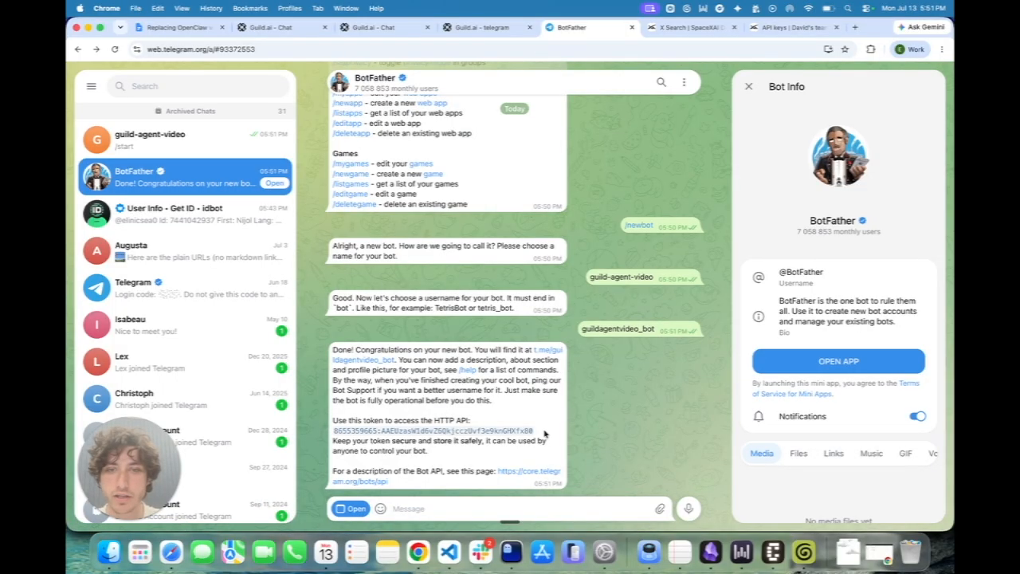
pyautogui.moveTo(545, 433); pyautogui.dragTo(336, 435)
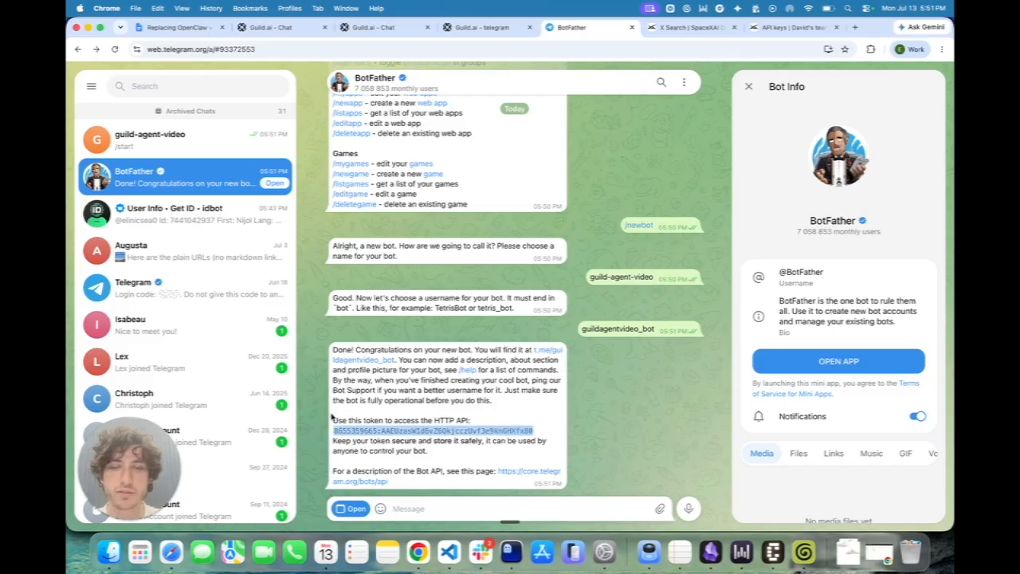
# Return to the Guild chat containing the Telegram credential request.
pyautogui.click(279, 29)
pyautogui.click(620, 337)
pyautogui.click(568, 29)
pyautogui.click(277, 30)
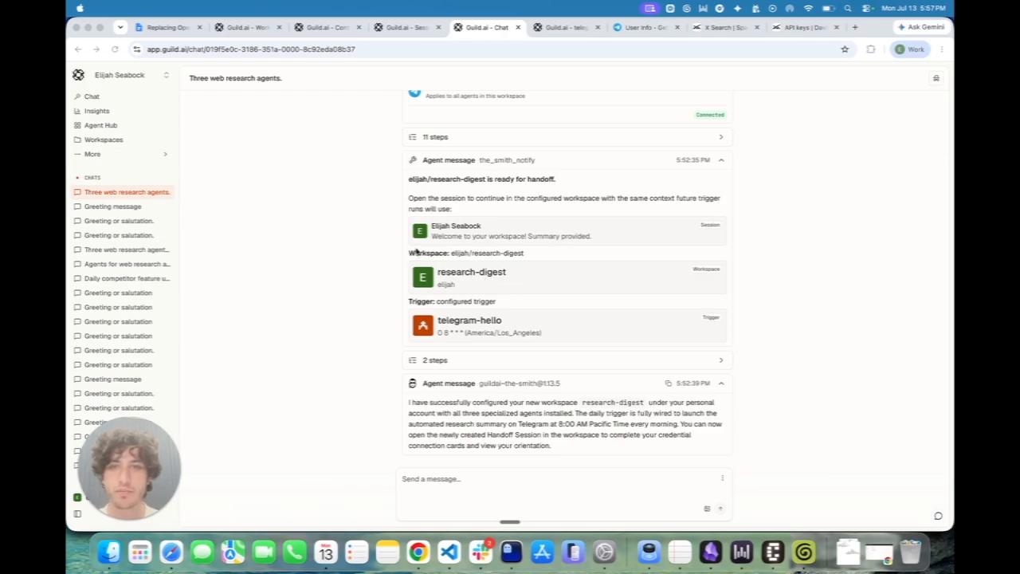
# Open the handoff session of the research-digest workspace and review its taste profile and delivery pipeline summary.
pyautogui.click(457, 237)
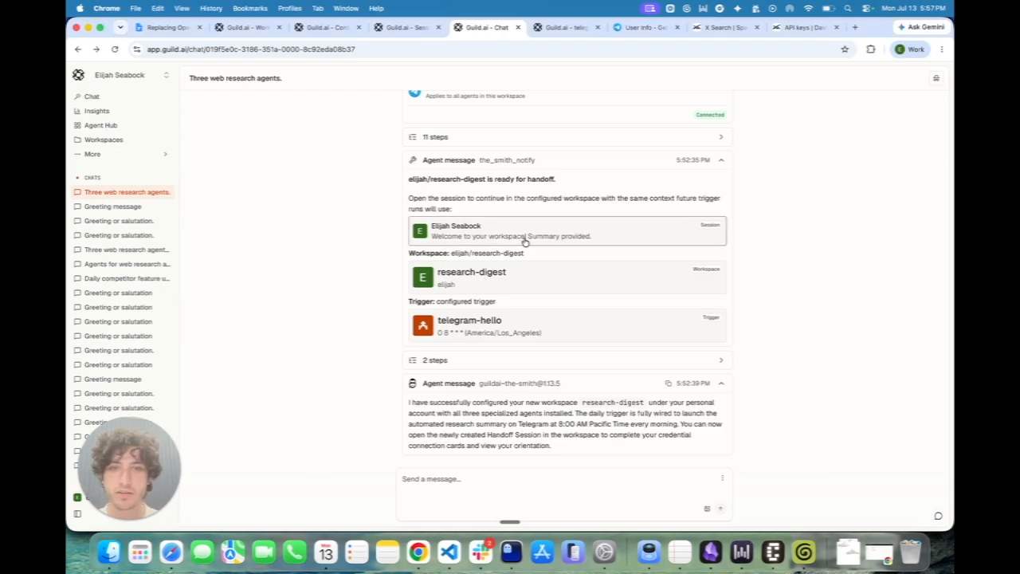
pyautogui.click(525, 238)
pyautogui.scroll(-5, 398, 263)
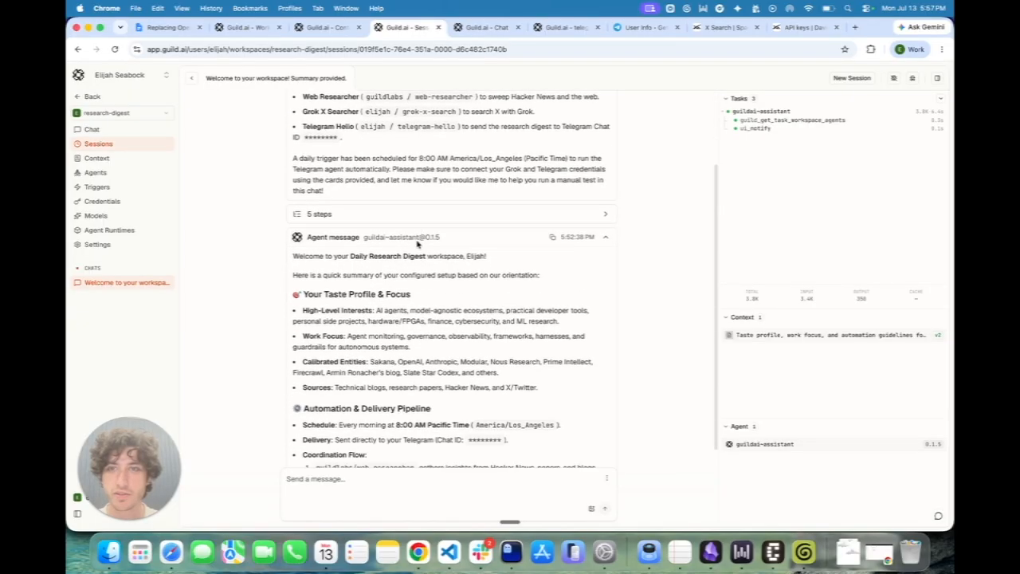
pyautogui.scroll(-3, 418, 243)
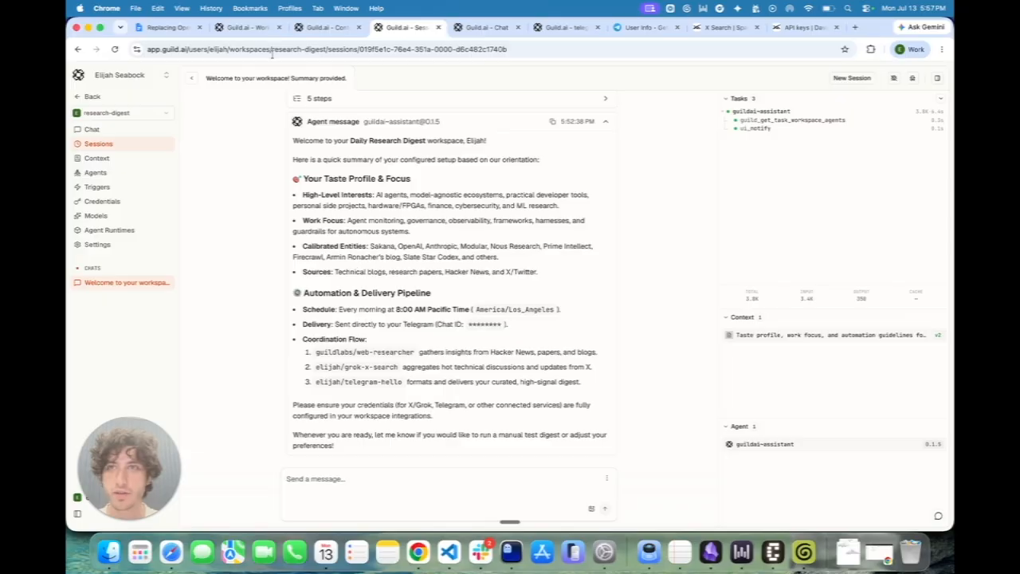
# Review the research-digest workspace's context guidelines and its active triggers.
pyautogui.click(319, 27)
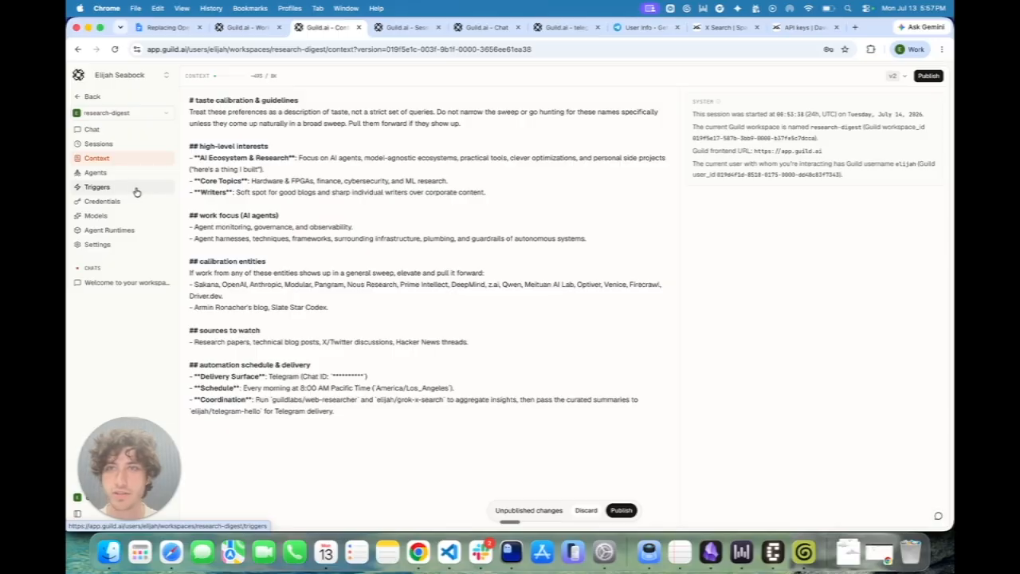
pyautogui.press('super+alt+Left')
pyautogui.click(86, 186)
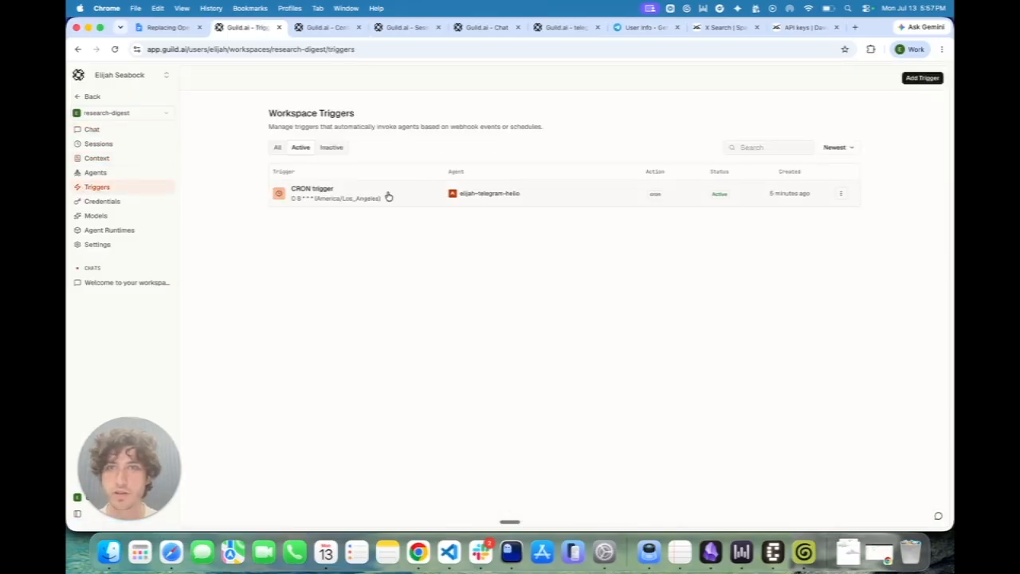
# Send the prompt "Search hackernews and x and surface what you find on telegram" in a new research-digest workspace chat.
pyautogui.click(105, 133)
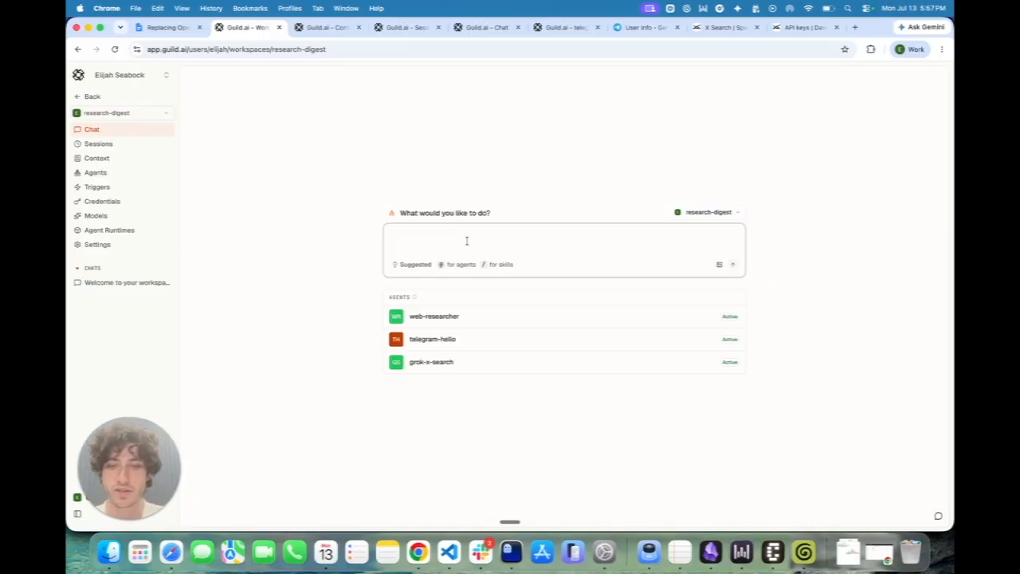
pyautogui.write('Search hackernews and x and')
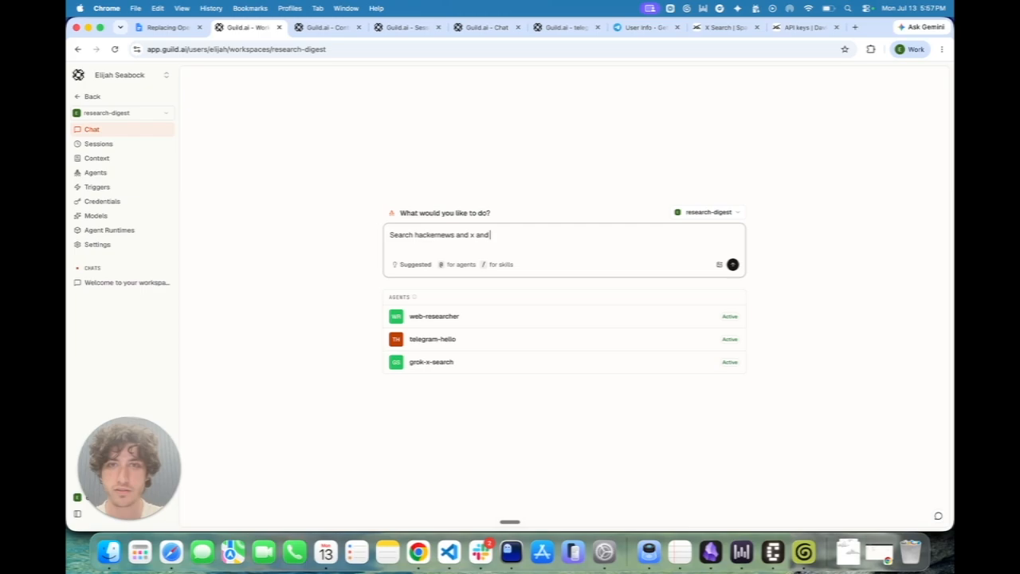
pyautogui.write(' surface what you')
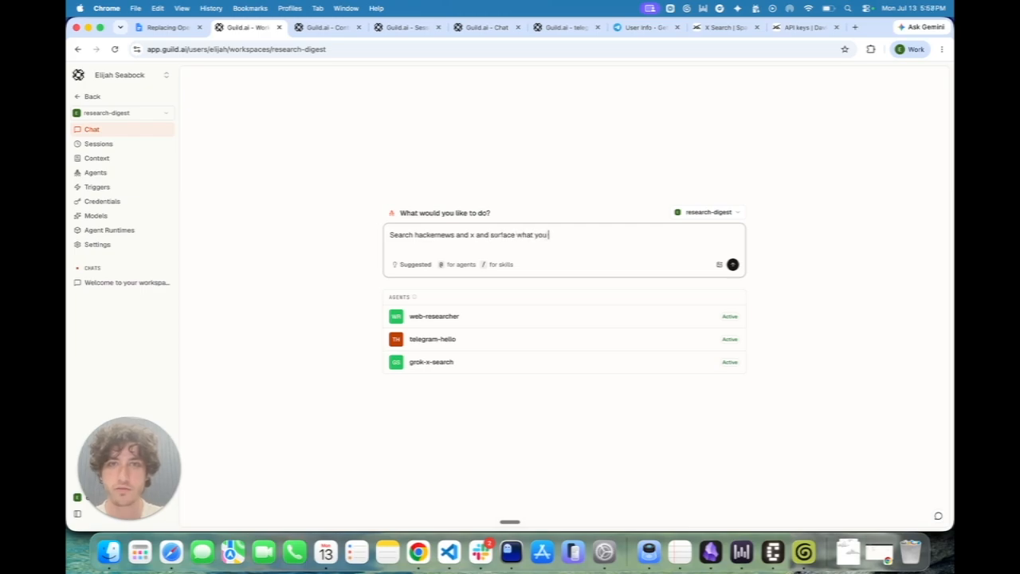
pyautogui.write(' find on telegram')
pyautogui.press('Return')
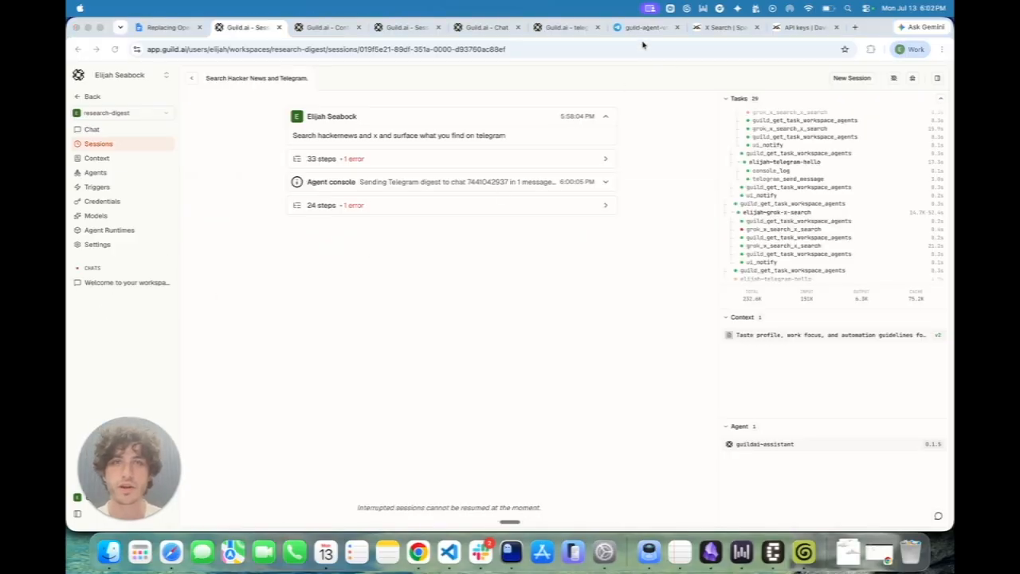
# Switch to the guild-agent-video bot chat in Telegram and read through the delivered Hacker News and X research digest.
pyautogui.click(643, 27)
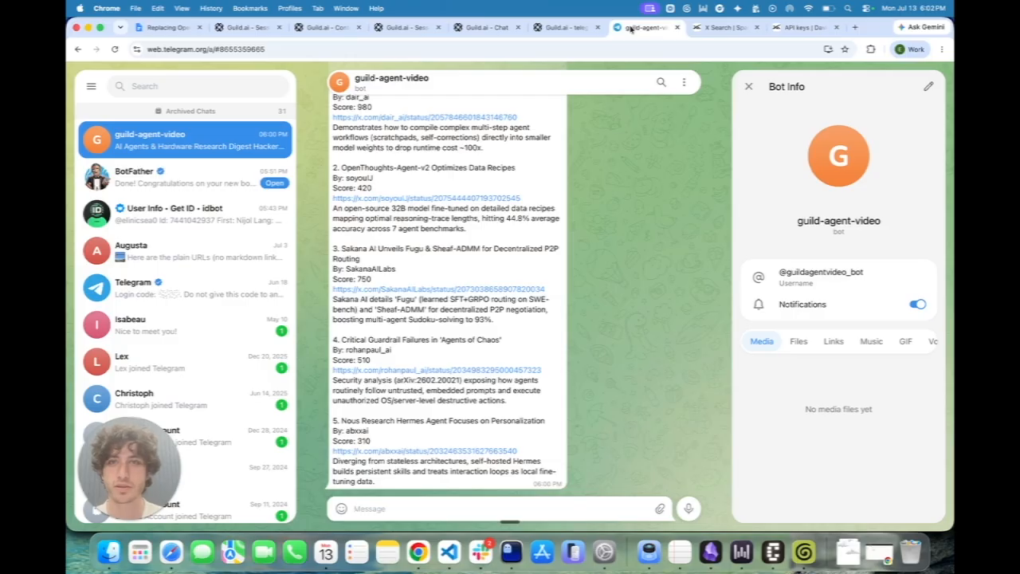
pyautogui.scroll(2, 614, 219)
pyautogui.scroll(-2, 614, 219)
pyautogui.scroll(1, 615, 220)
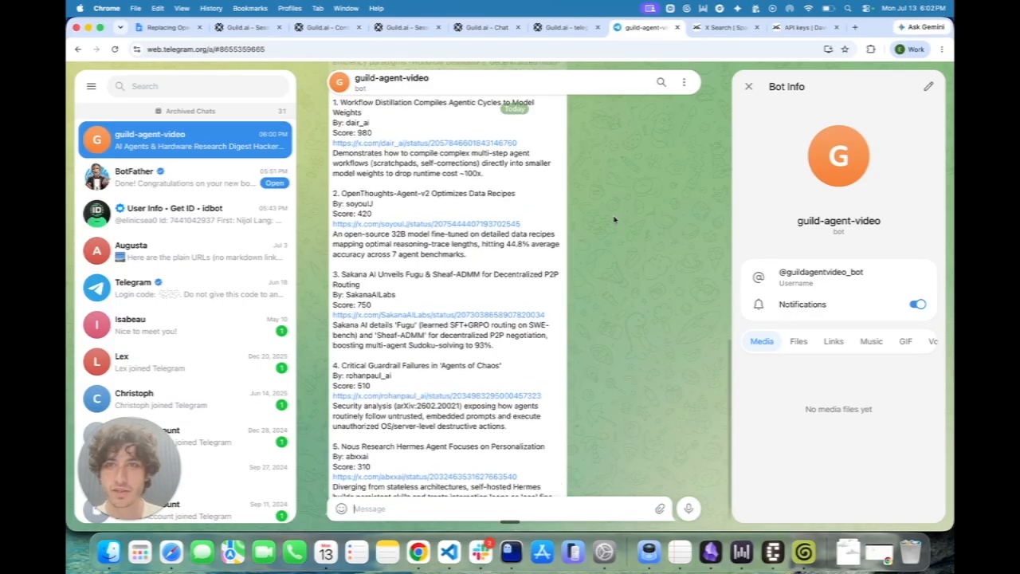
pyautogui.scroll(6, 614, 220)
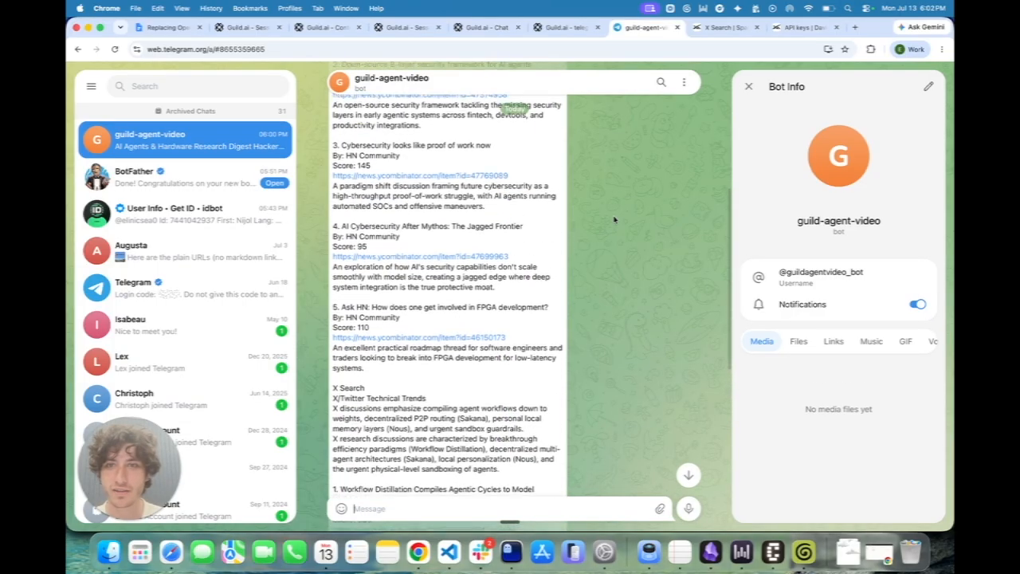
pyautogui.scroll(5, 614, 220)
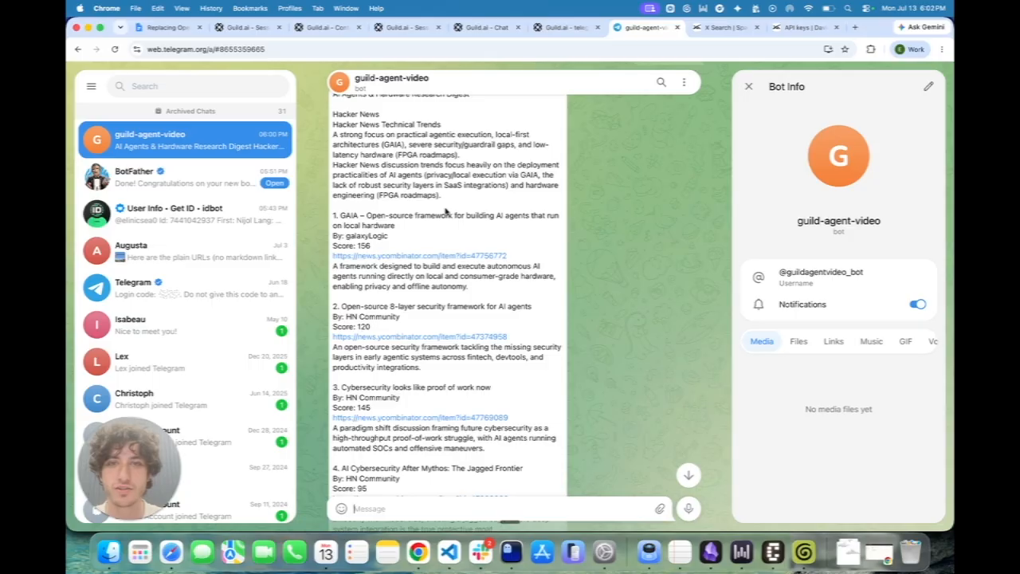
pyautogui.scroll(-3, 447, 211)
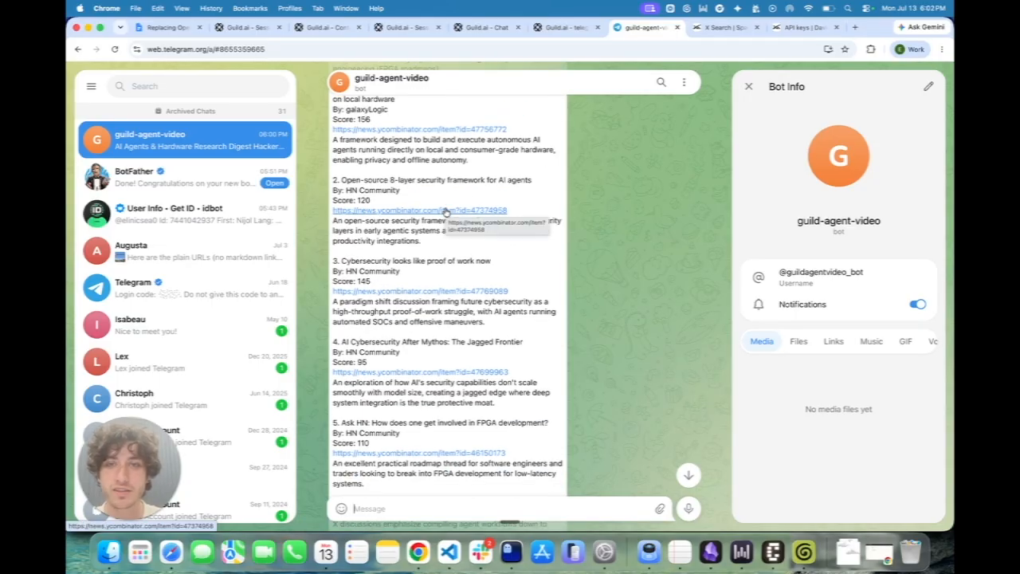